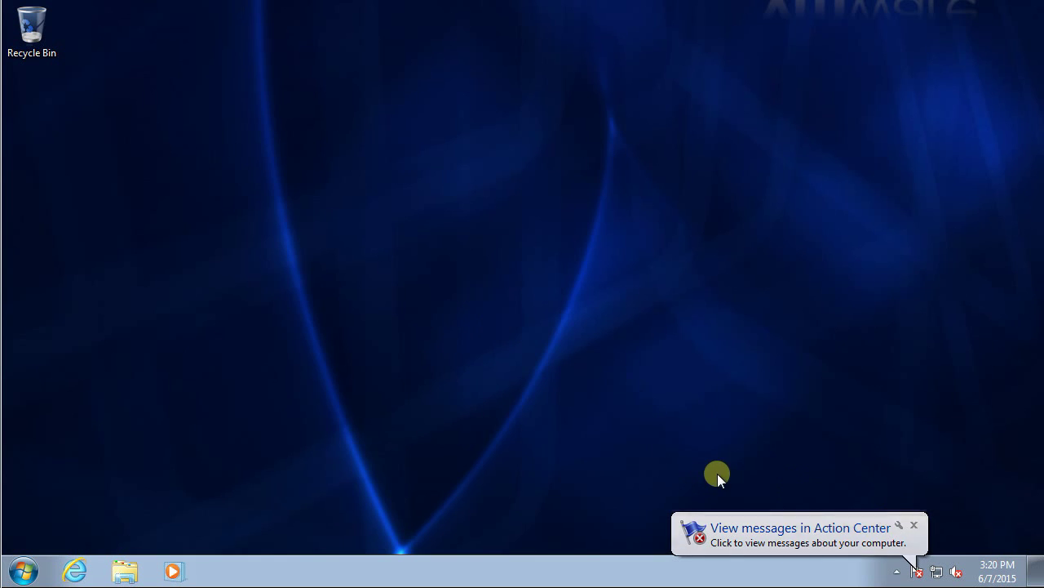
# Dismiss the Action Center notification and examine the Local Disk (C:) and Backup (E:) drives in Computer.
pyautogui.click(913, 527)
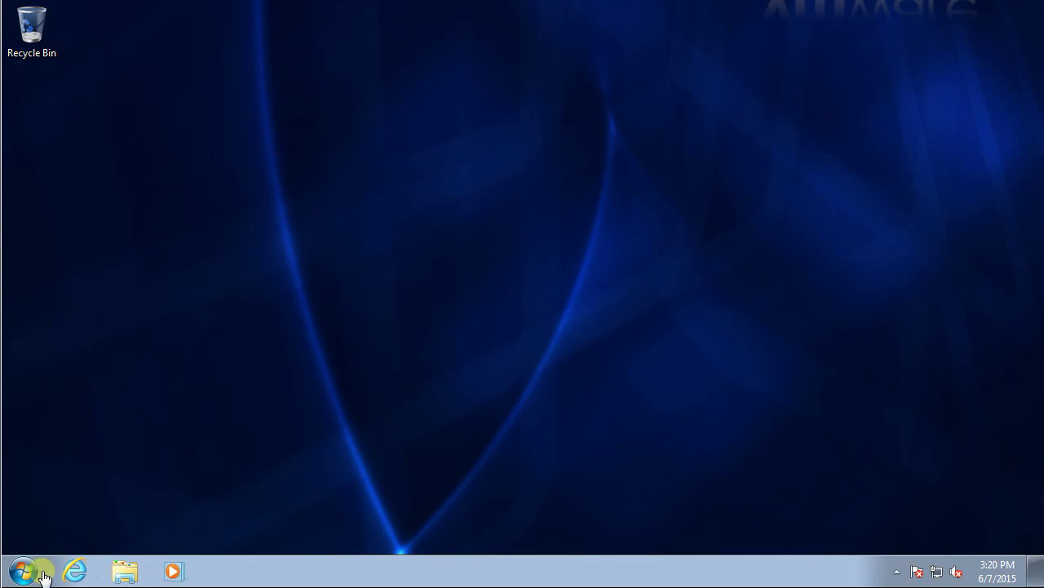
pyautogui.click(123, 574)
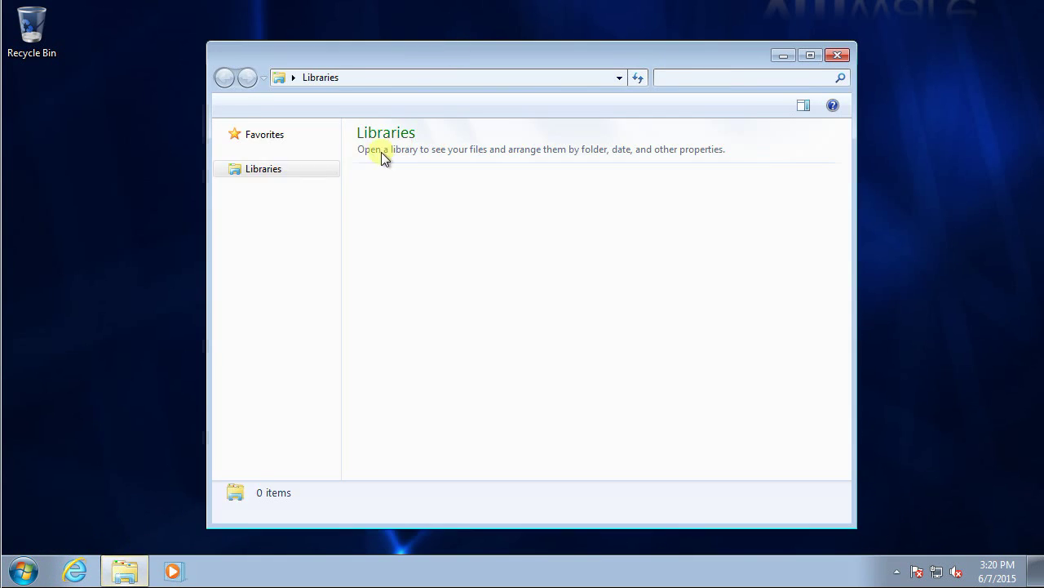
pyautogui.click(266, 322)
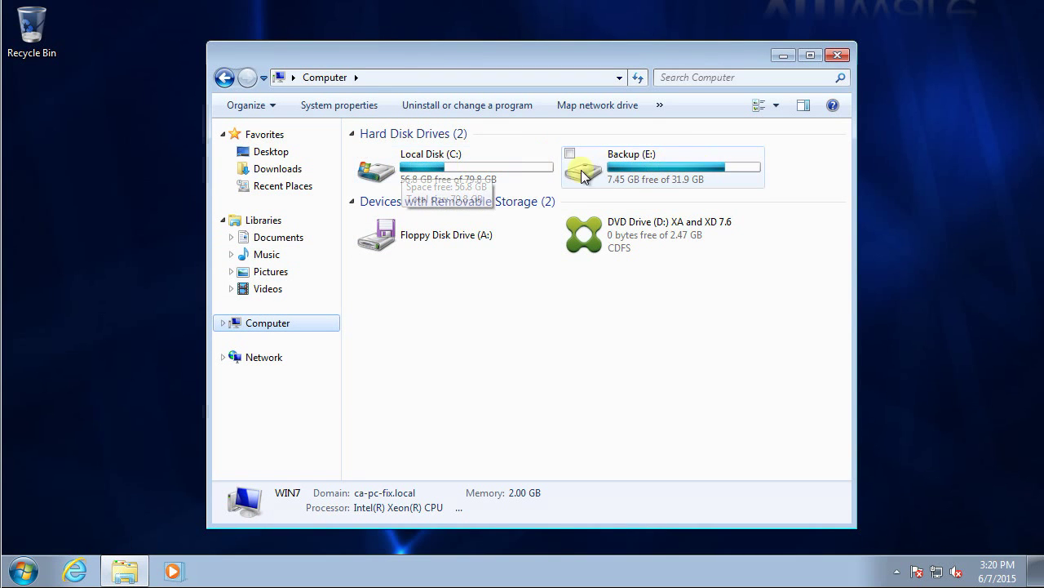
pyautogui.click(432, 174)
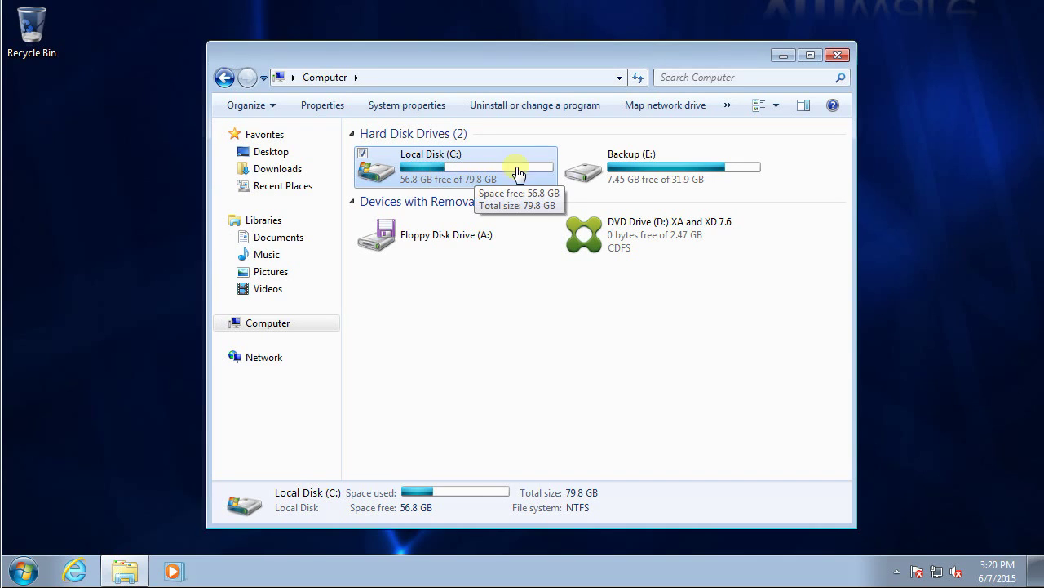
pyautogui.click(656, 170)
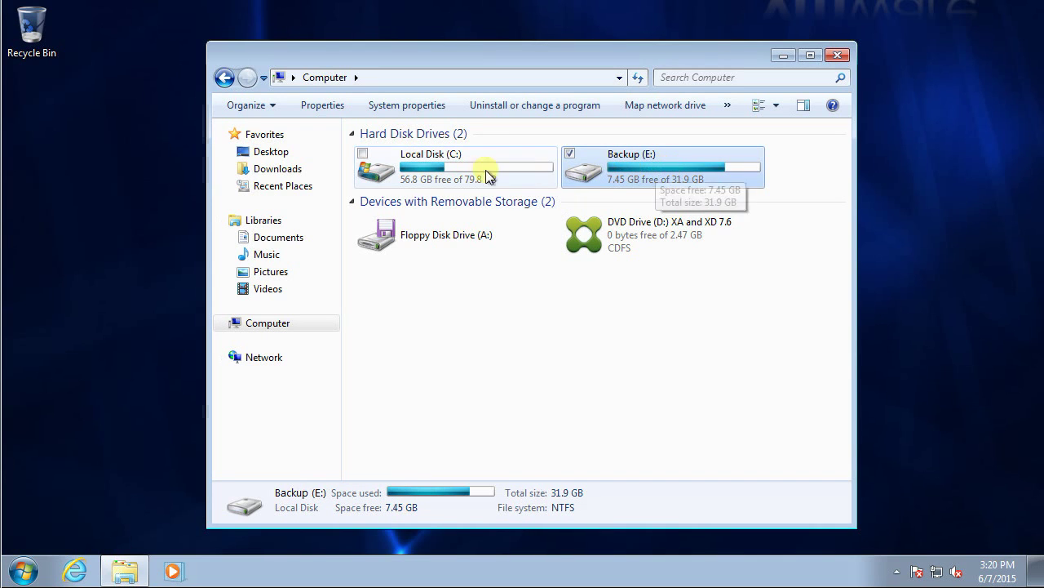
pyautogui.click(453, 175)
pyautogui.click(671, 174)
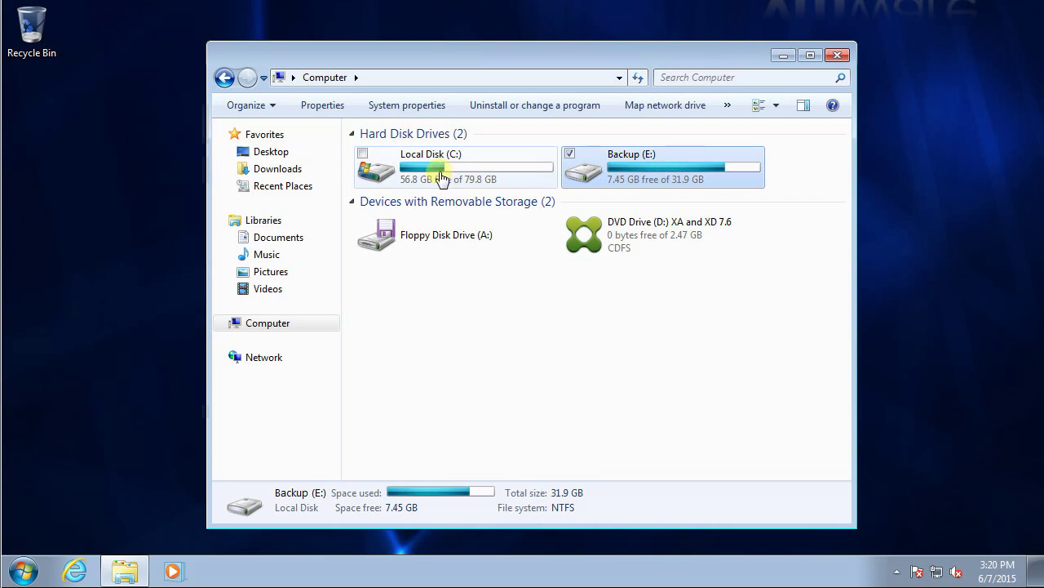
pyautogui.click(508, 171)
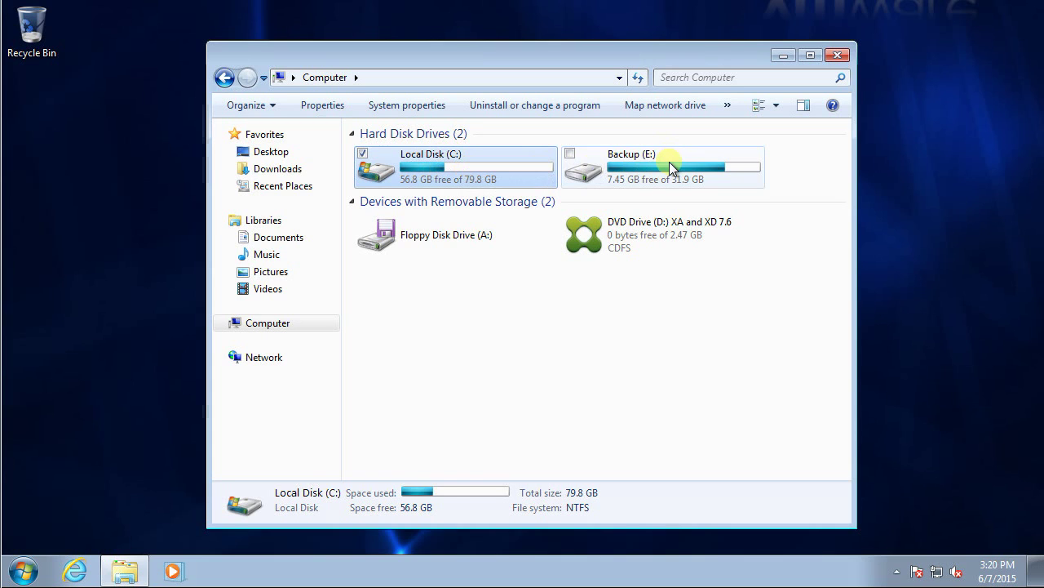
# Search for "back" and open Backup and Restore to review the backup location, schedule and contents.
pyautogui.click(22, 571)
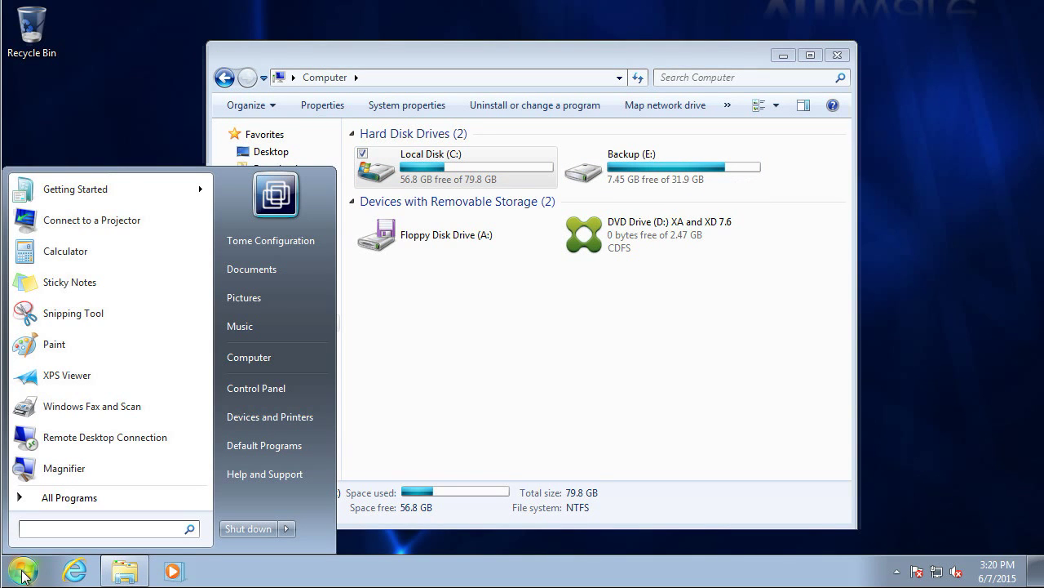
pyautogui.write('back')
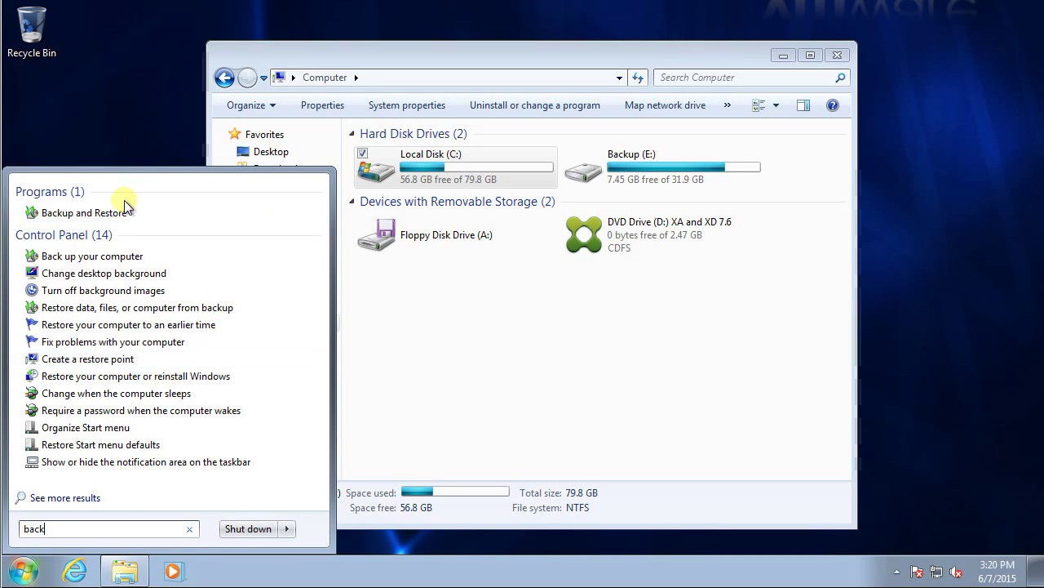
pyautogui.click(89, 212)
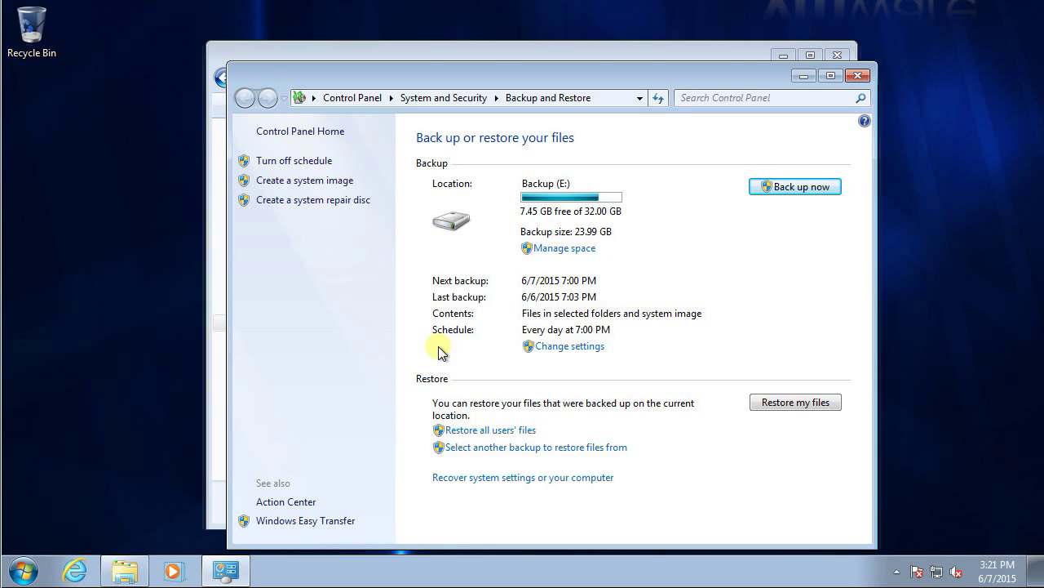
# Examine the backup folders stored on the Backup (E:) drive, then return to the Computer overview.
pyautogui.click(126, 567)
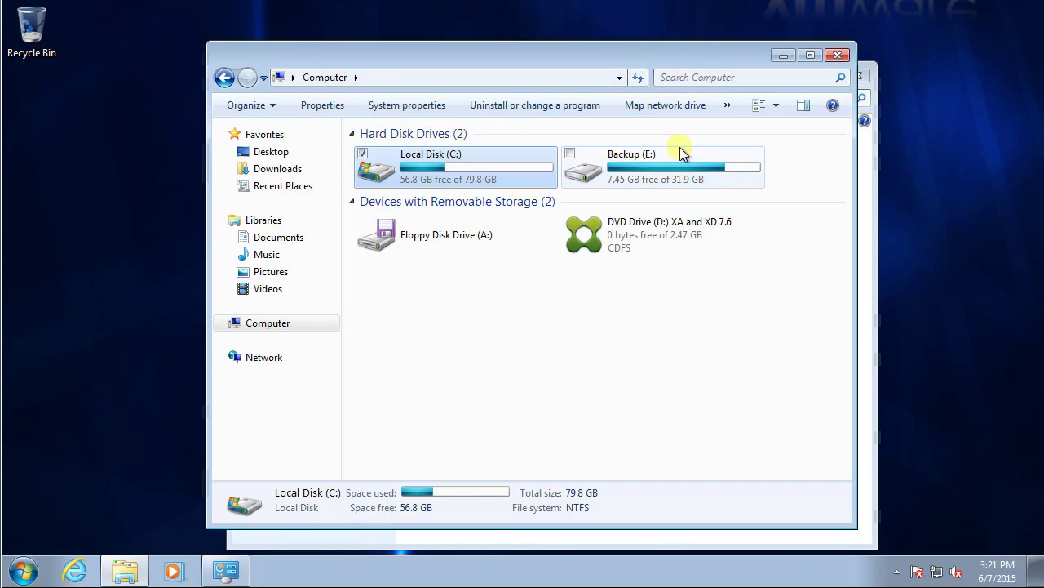
pyautogui.doubleClick(647, 175)
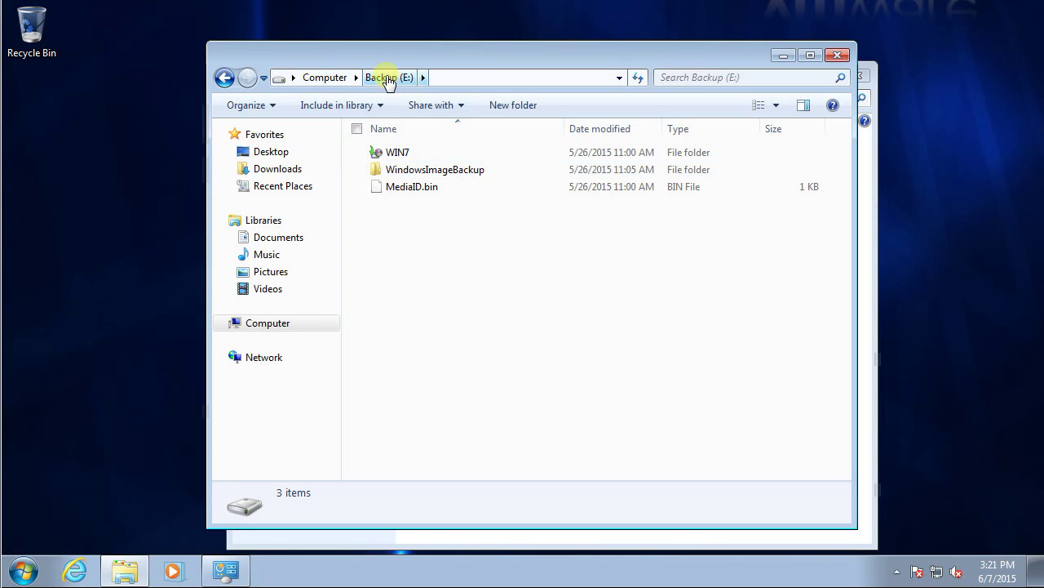
pyautogui.click(327, 77)
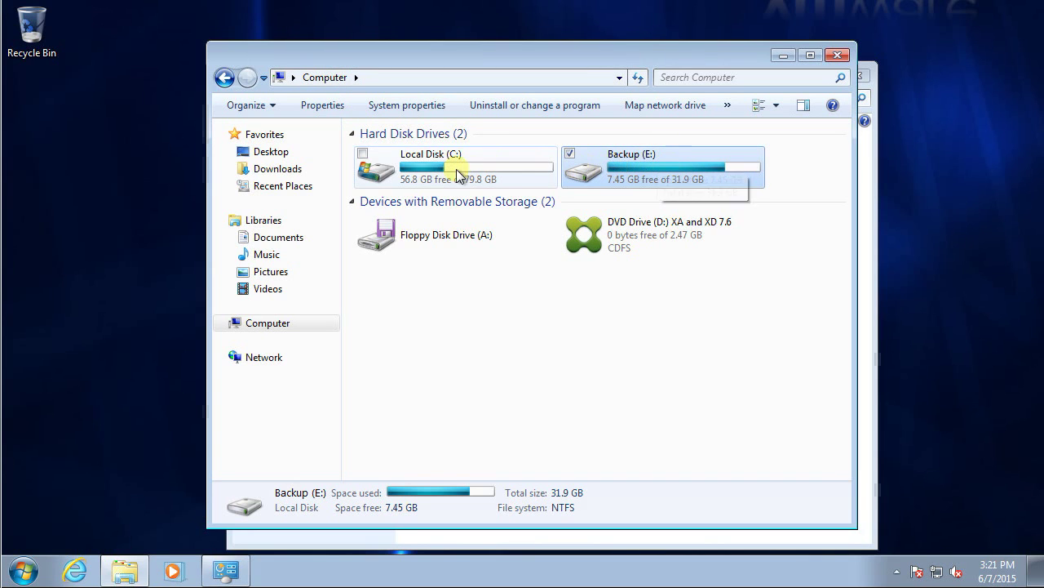
pyautogui.click(486, 326)
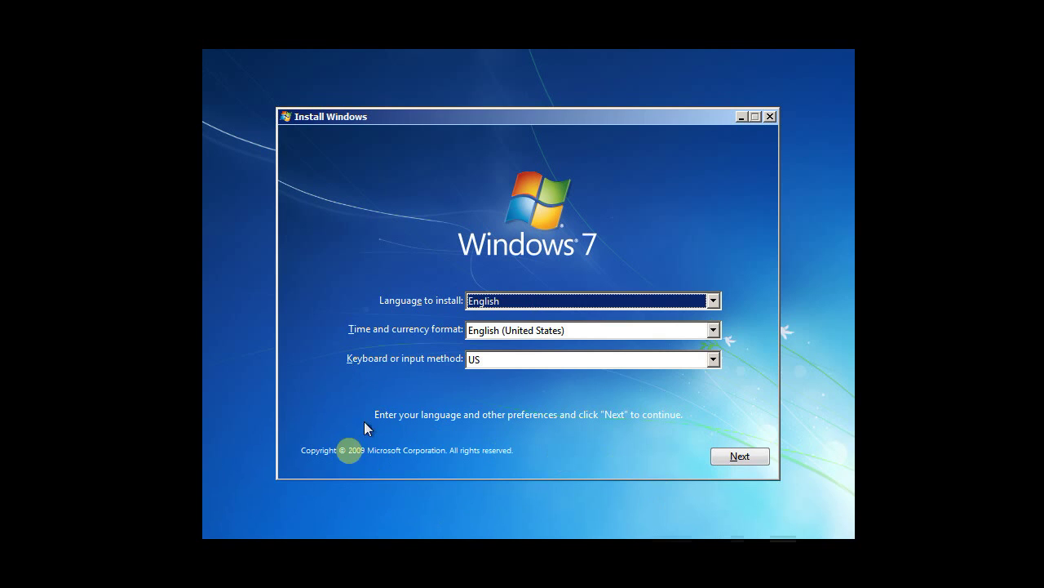
# From Windows 7 Setup, enter computer repair and proceed with restoring from a previously created system image.
pyautogui.click(737, 456)
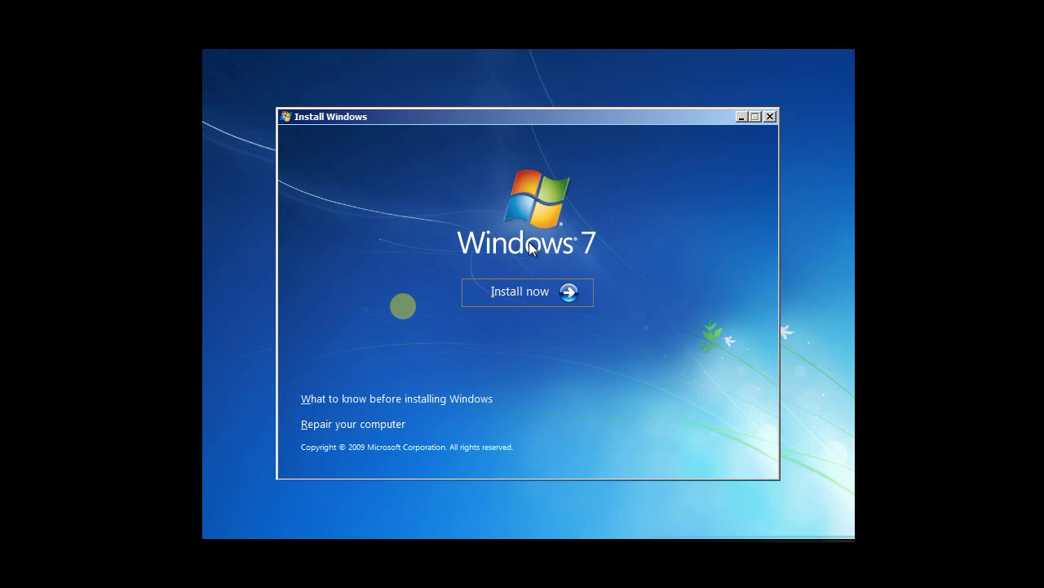
pyautogui.click(369, 424)
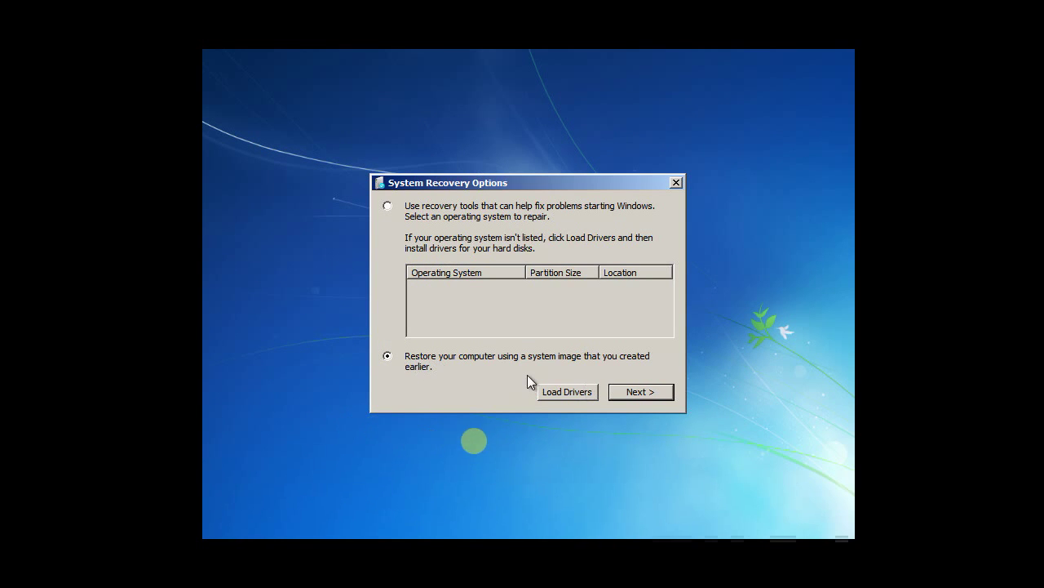
pyautogui.click(644, 392)
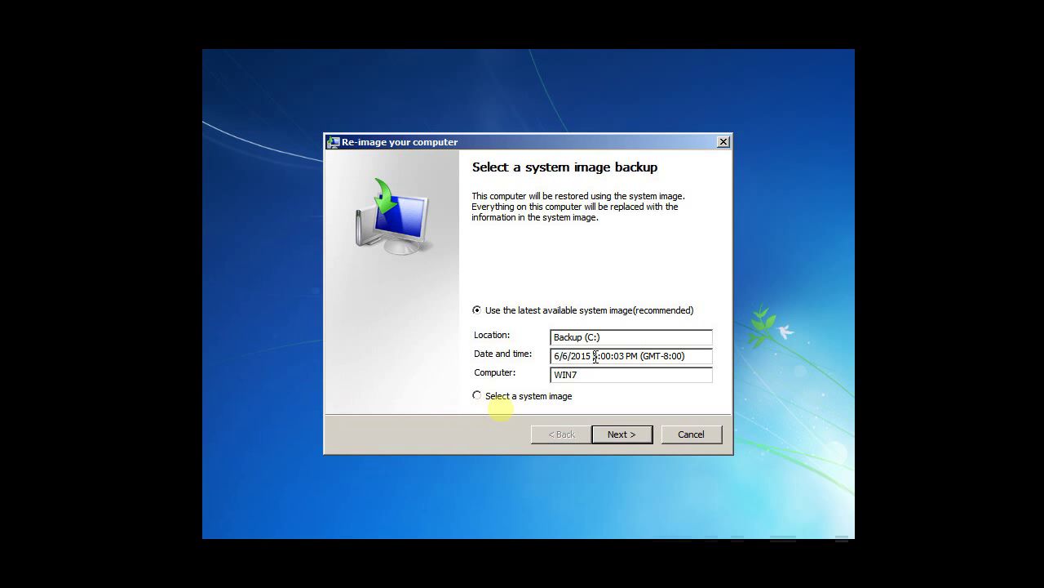
# Choose to select a system image manually and use the WIN7 backup located on Backup (C:).
pyautogui.click(490, 399)
pyautogui.click(631, 437)
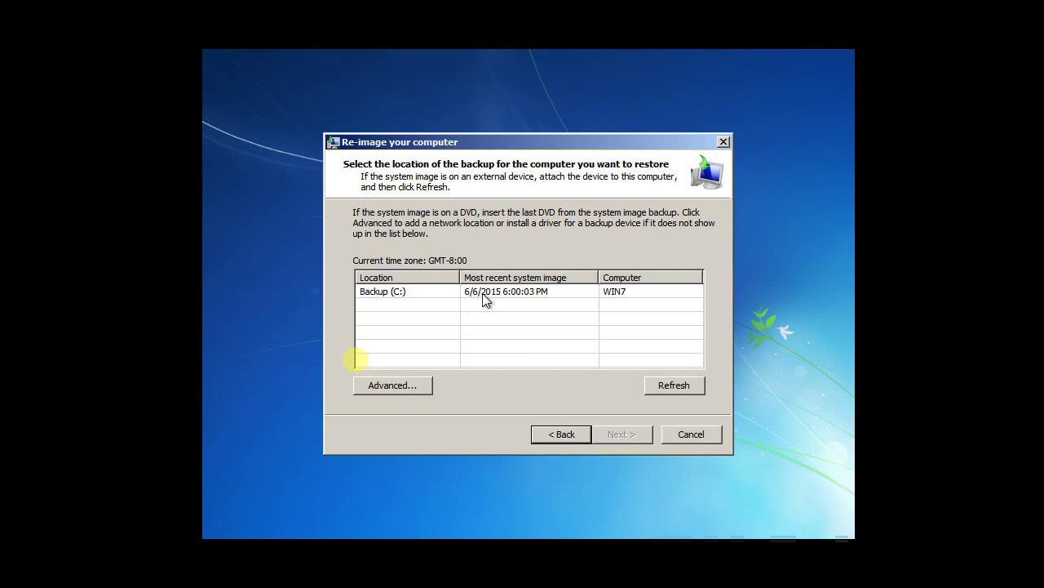
pyautogui.click(462, 293)
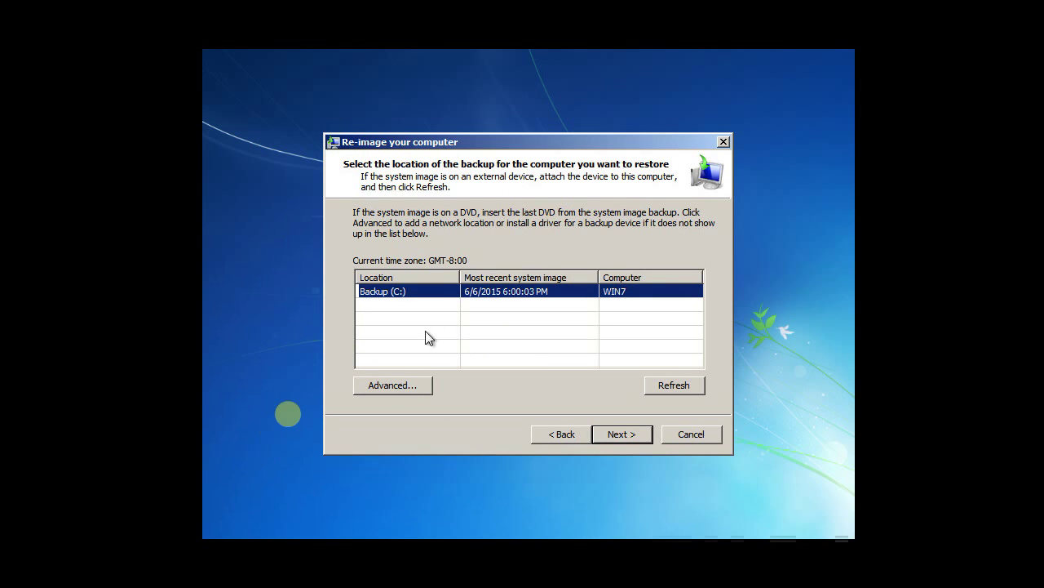
pyautogui.click(624, 438)
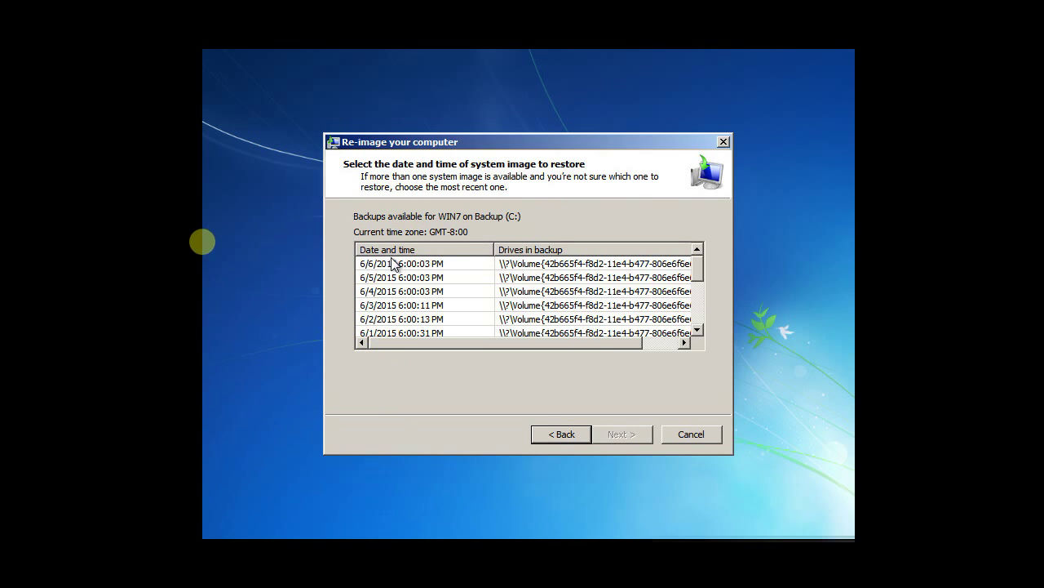
# Review the available backups and select the 6/6/2015 6:00:03 PM system image as the one to restore.
pyautogui.click(665, 343)
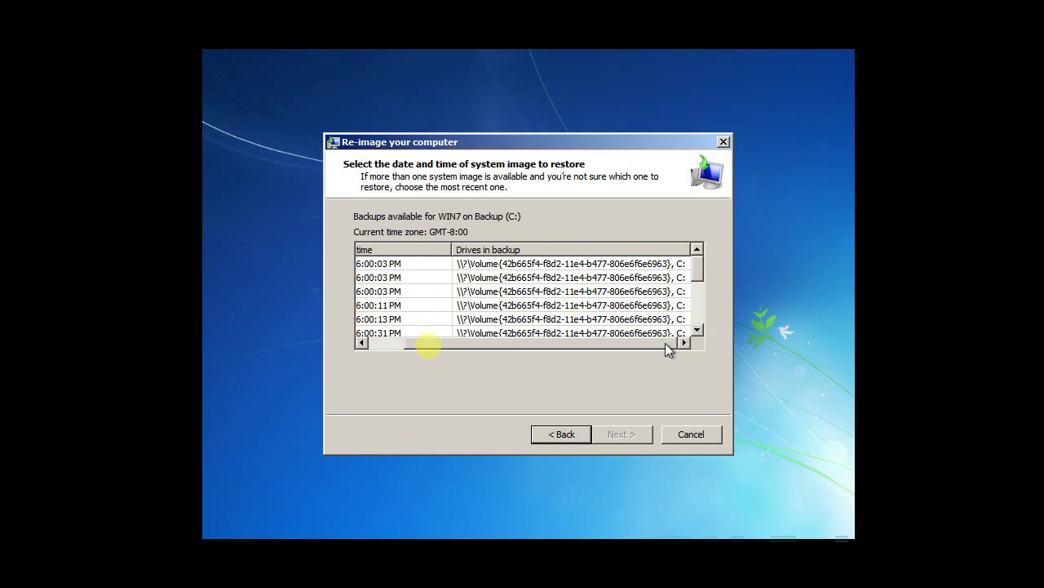
pyautogui.moveTo(665, 343); pyautogui.dragTo(572, 347)
pyautogui.click(461, 265)
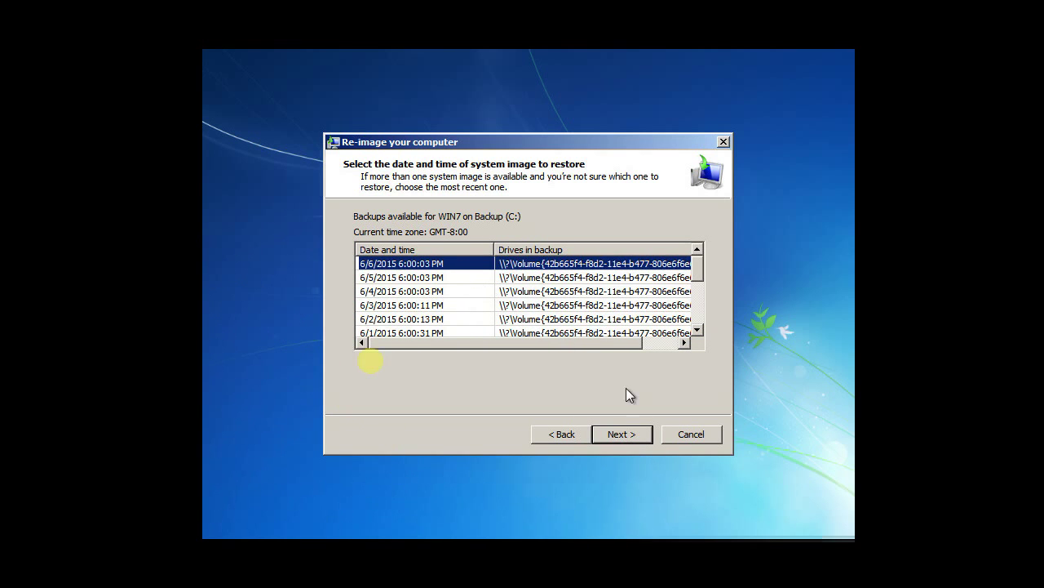
pyautogui.click(696, 299)
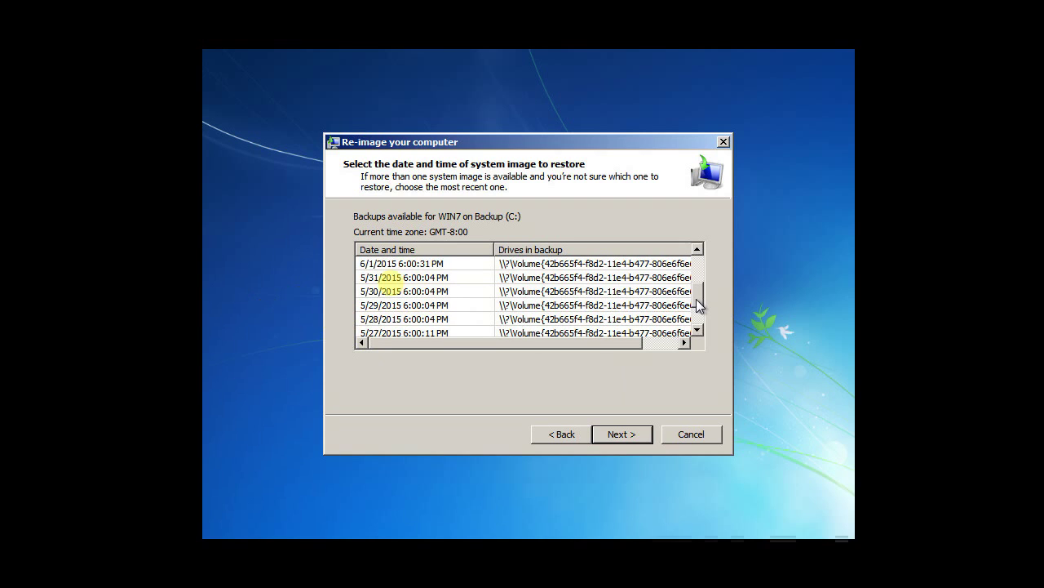
pyautogui.moveTo(696, 299); pyautogui.dragTo(692, 233)
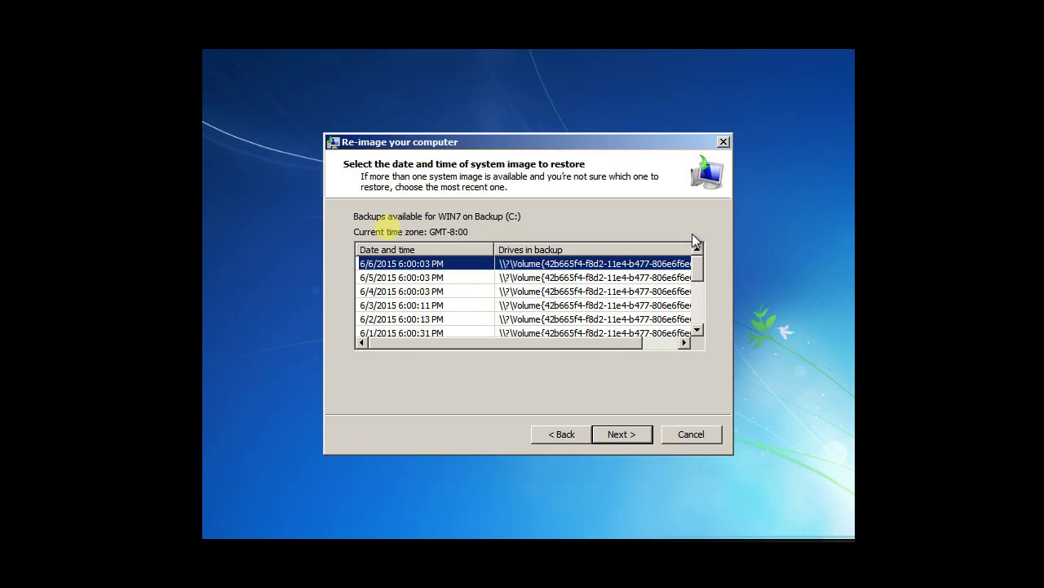
pyautogui.click(625, 437)
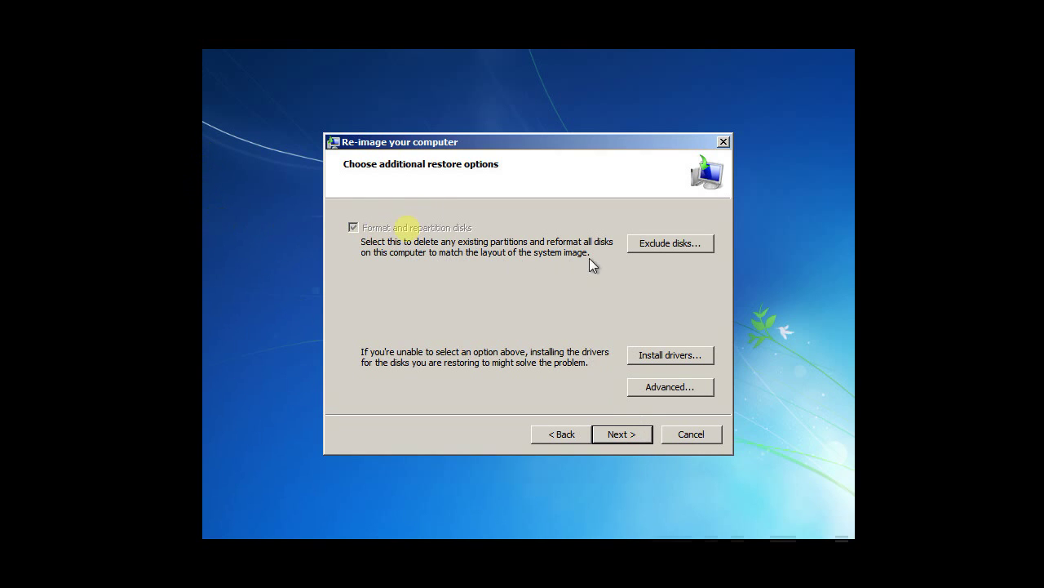
# Accept the default restore options, run the re-image with disk formatting approved, and restart the computer.
pyautogui.click(622, 437)
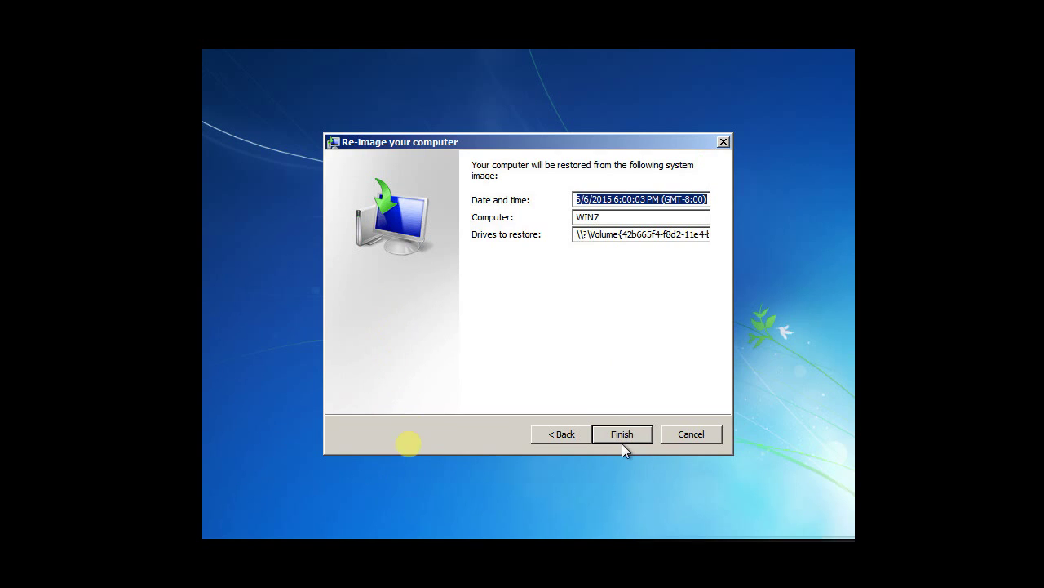
pyautogui.click(621, 436)
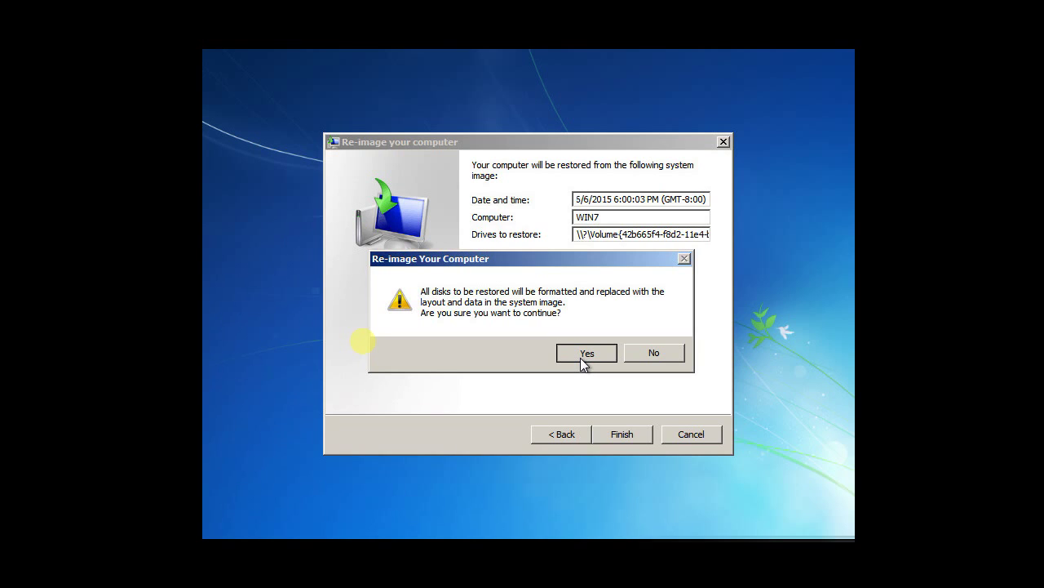
pyautogui.click(581, 359)
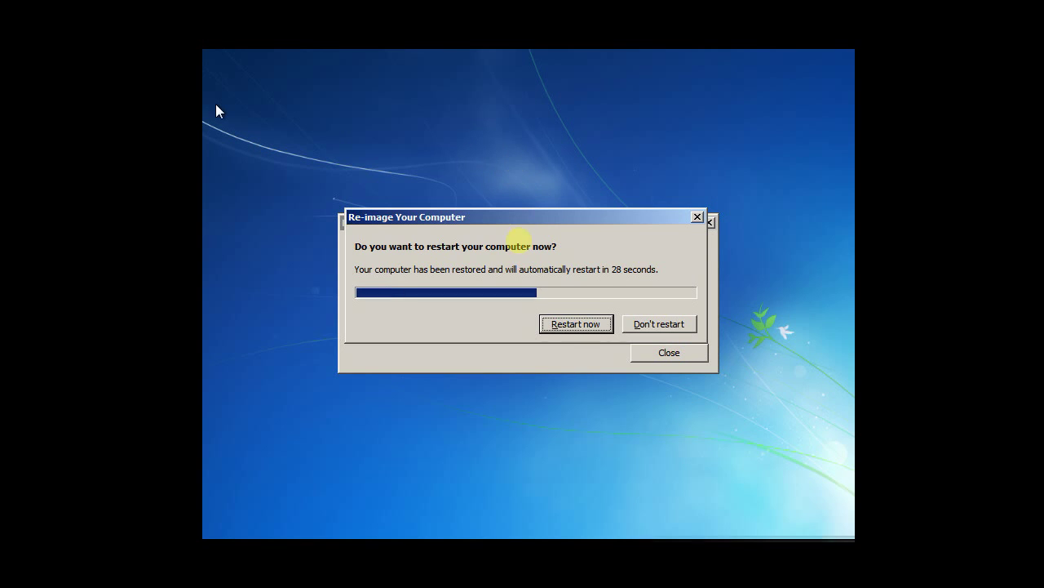
pyautogui.click(575, 324)
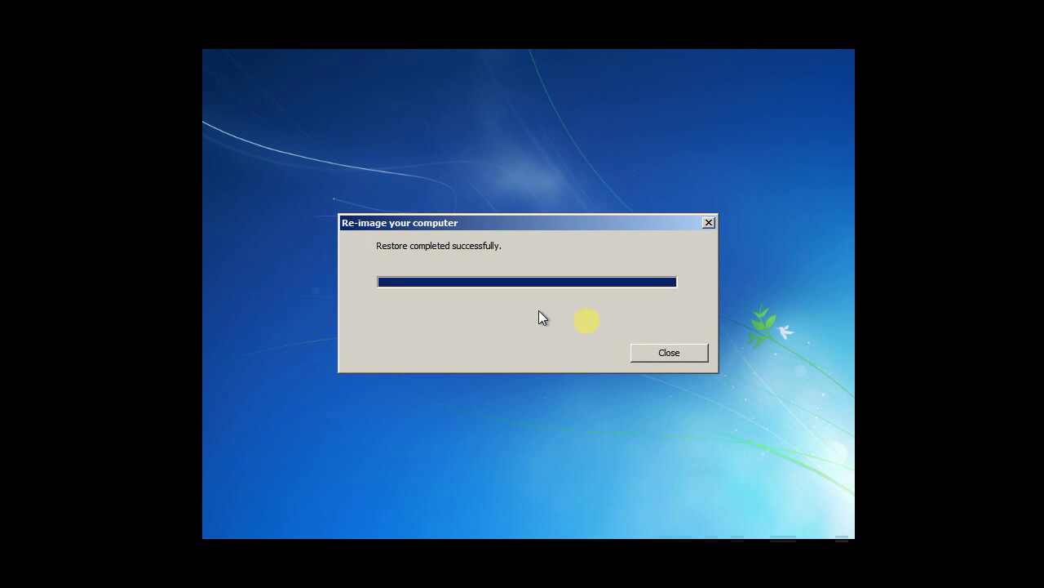